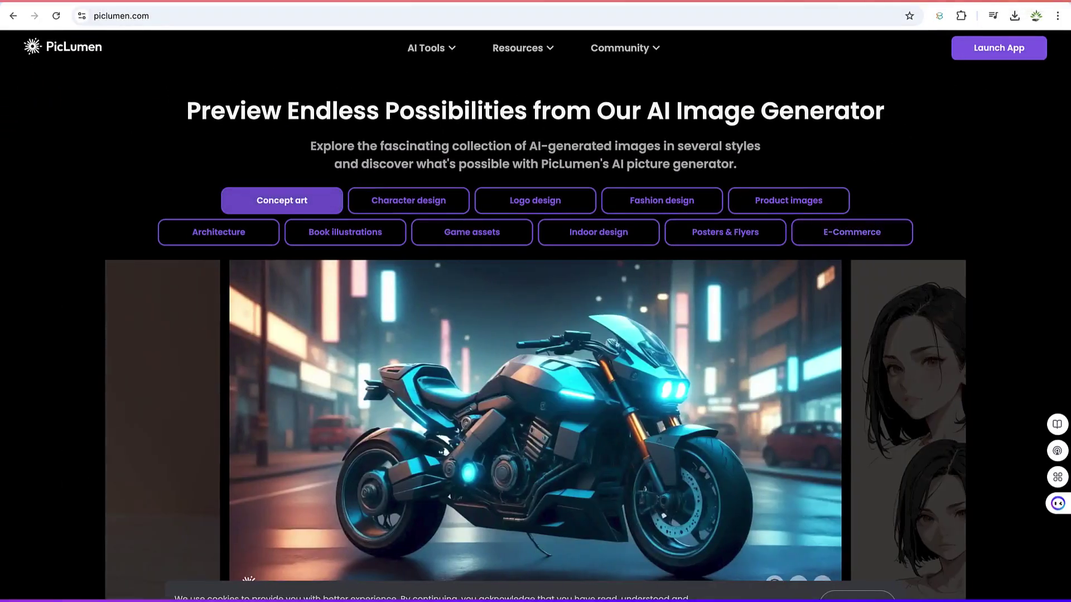
Step: Load piclumen.com in a new Chrome tab and launch its free image generator
click(1011, 4)
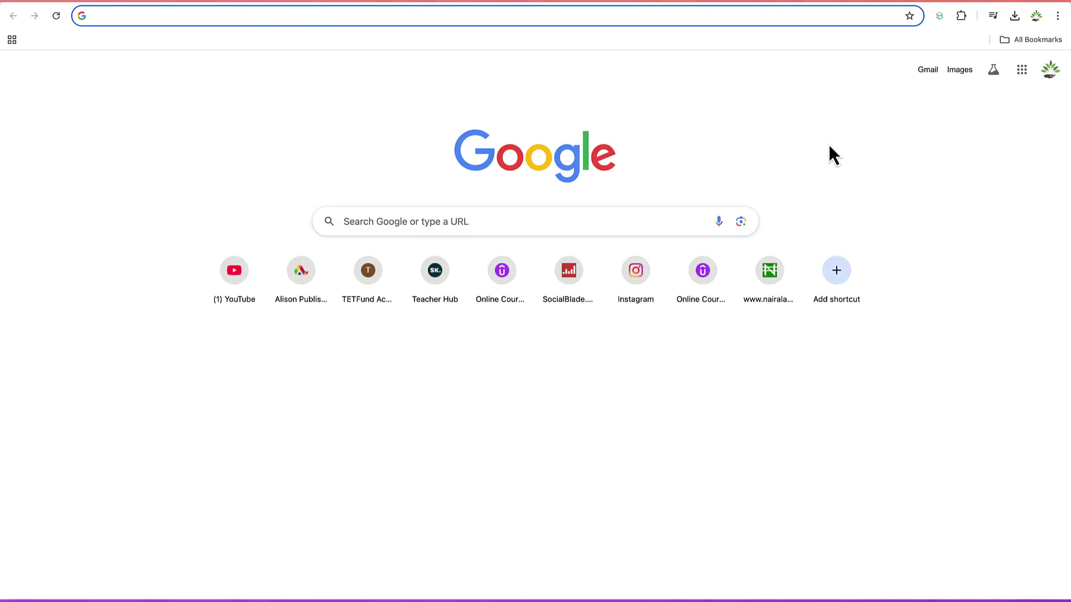
text(pic)
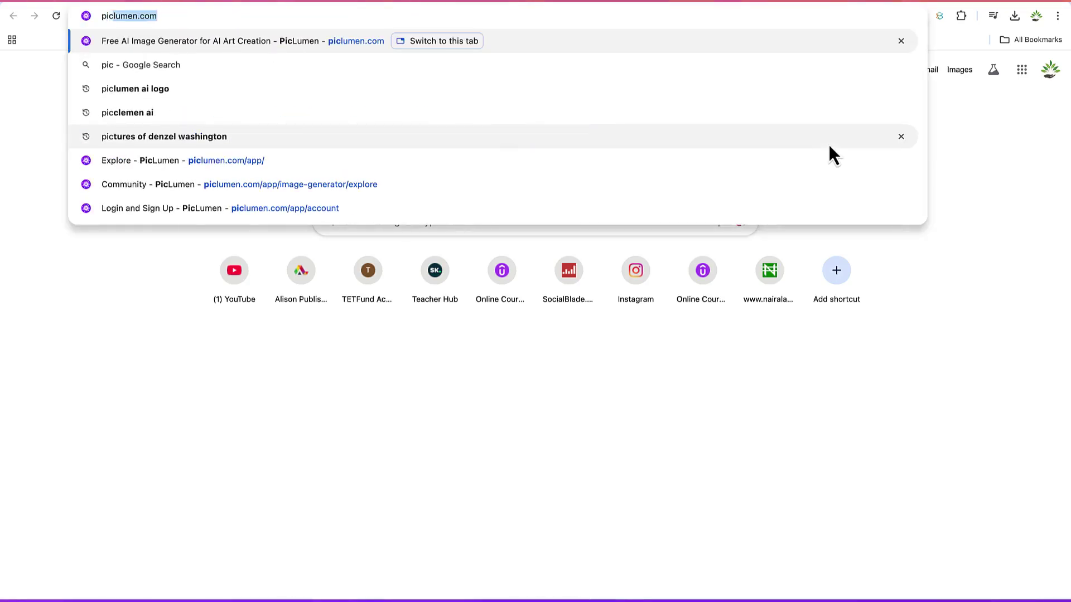
key(Right)
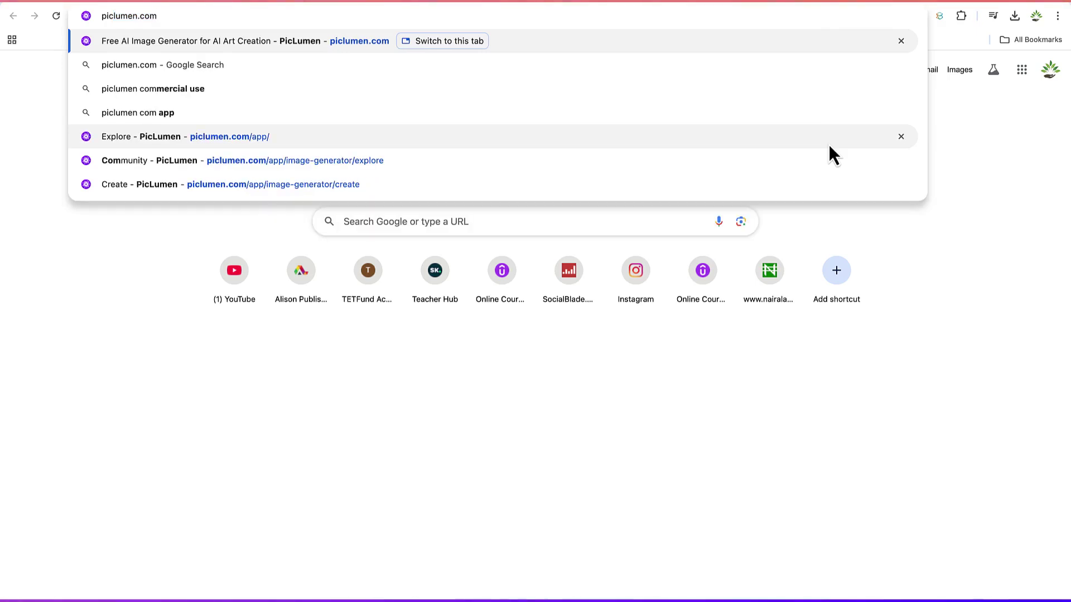
key(Return)
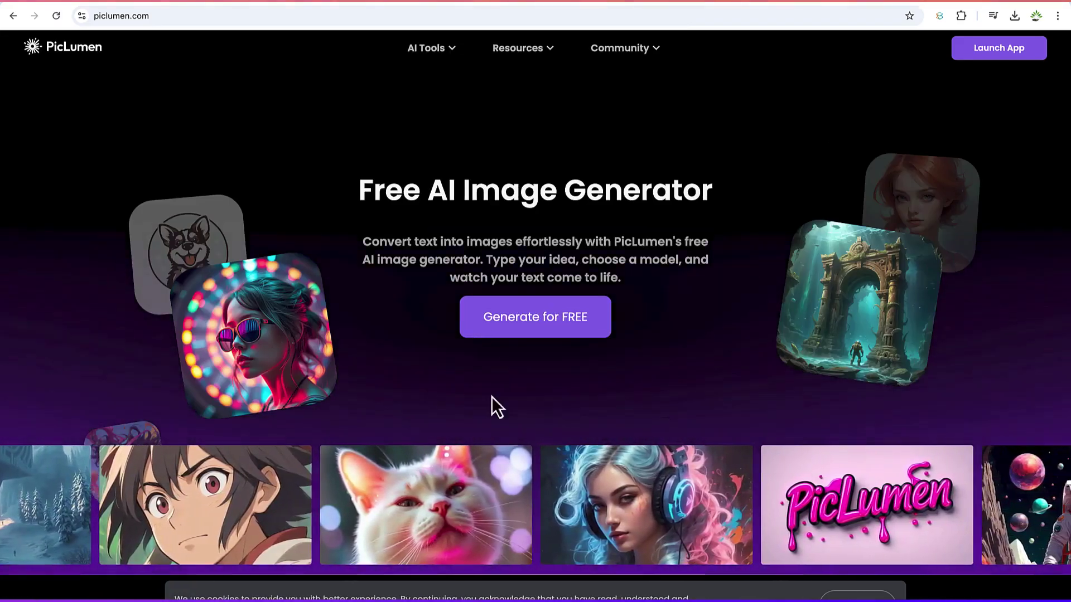
click(524, 330)
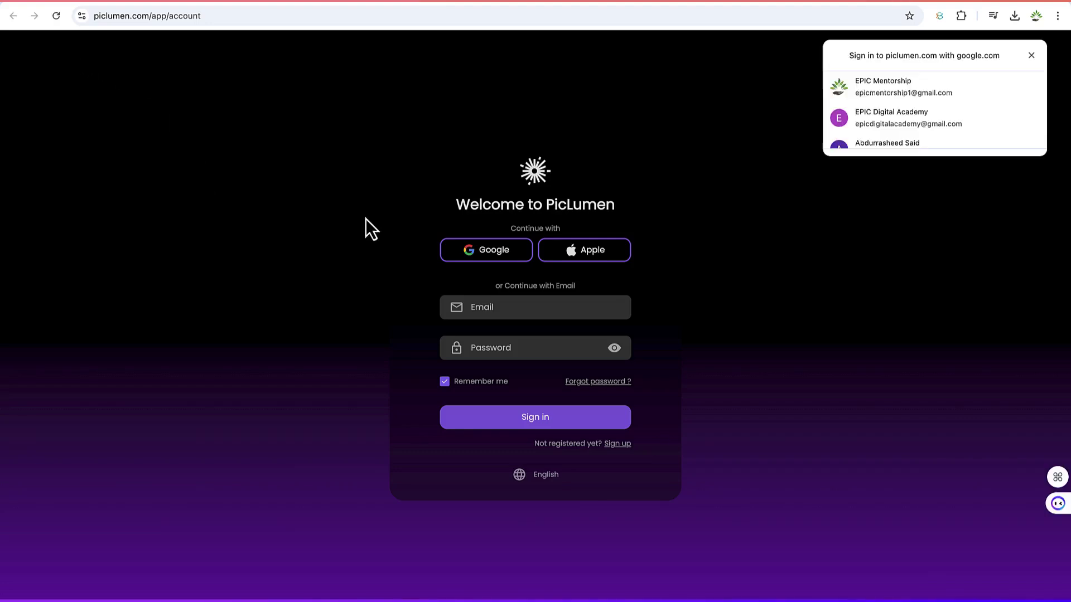
Step: Sign in with Google and browse the Community Featured gallery, ending back at the top
click(509, 251)
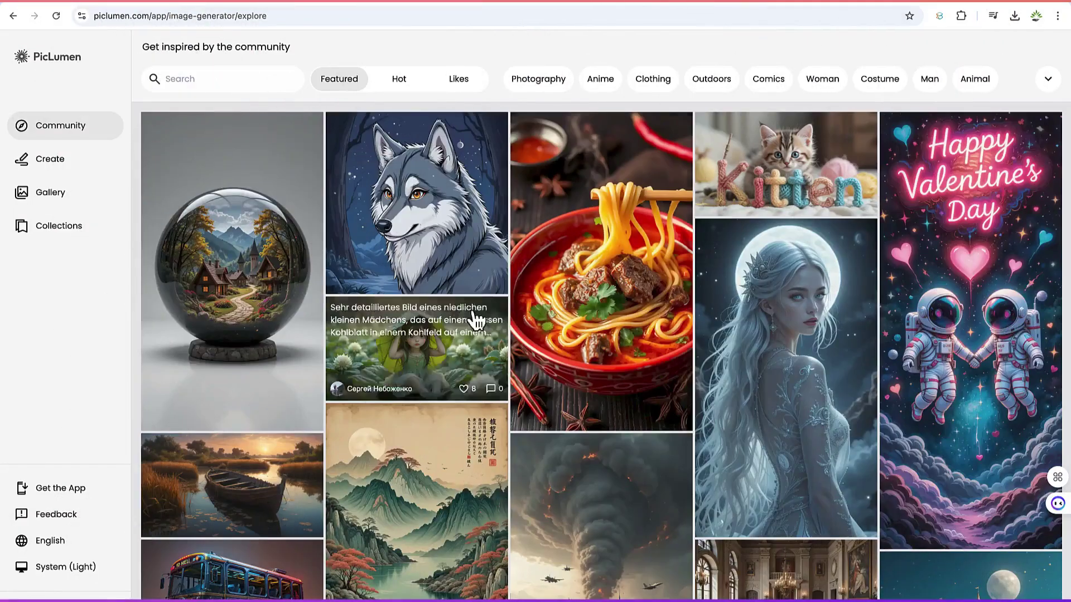
scroll(609, 330, down, 2)
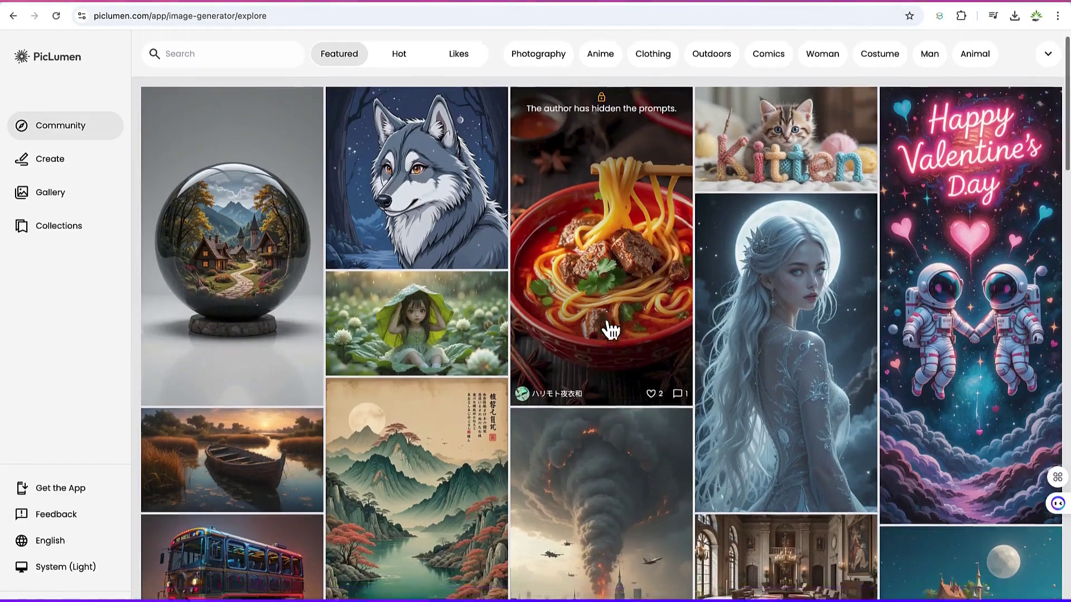
scroll(611, 330, down, 6)
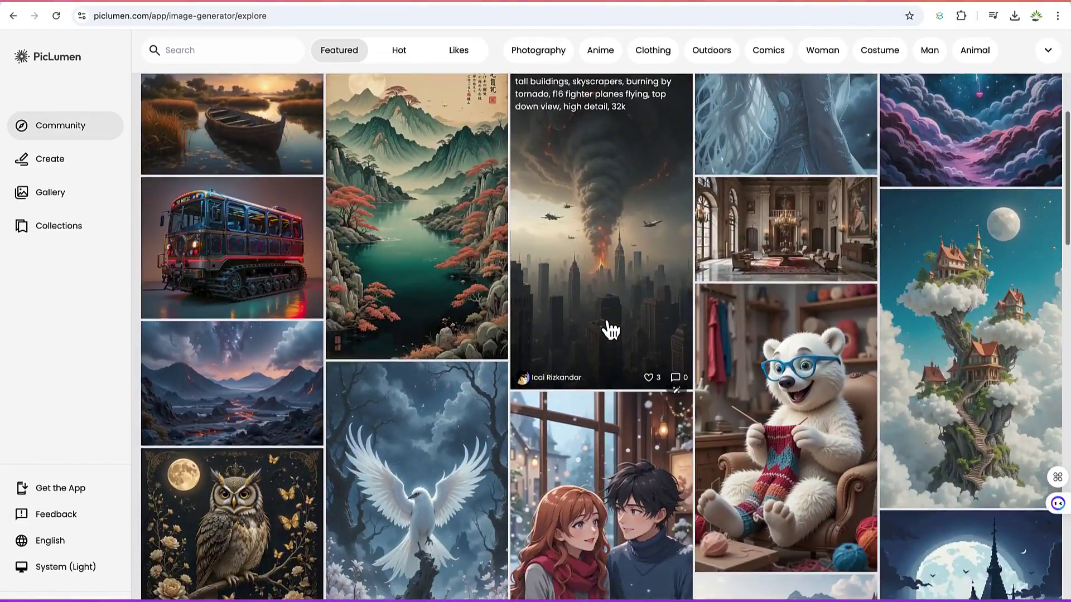
scroll(611, 329, down, 5)
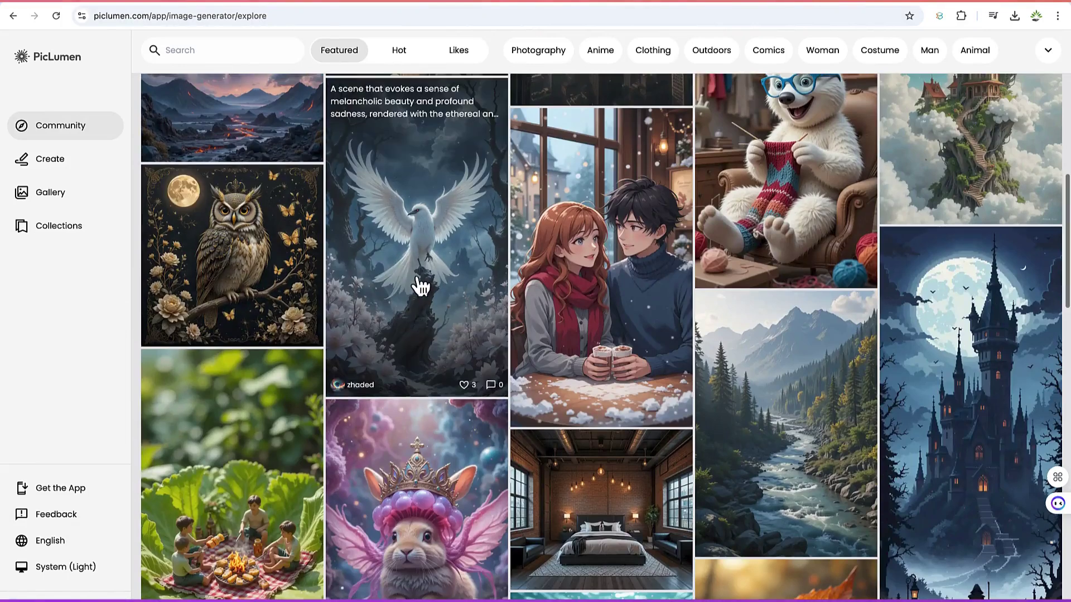
scroll(421, 286, up, 1)
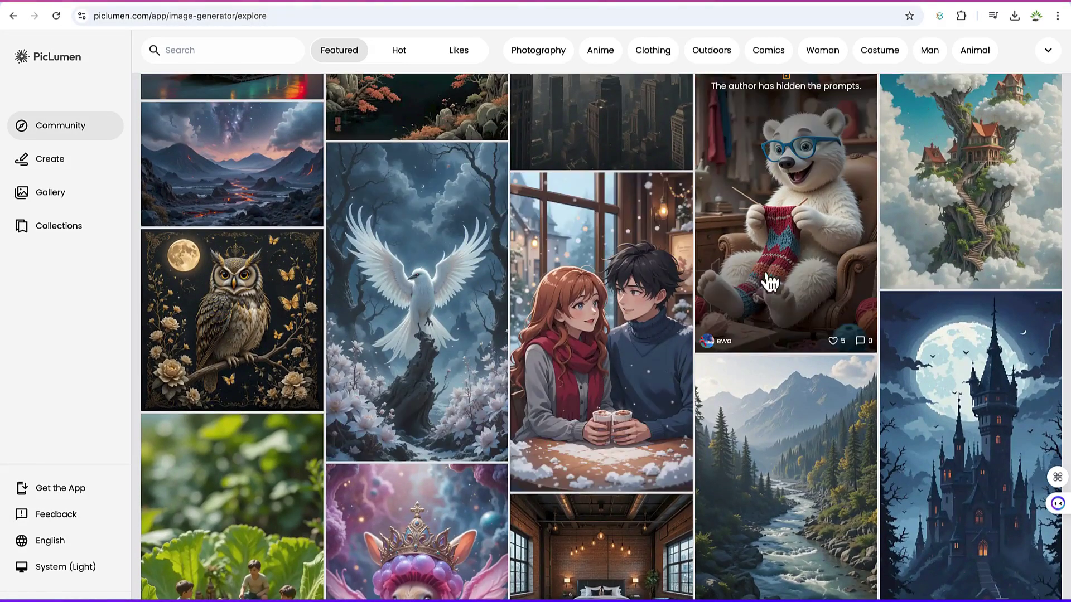
scroll(809, 252, up, 6)
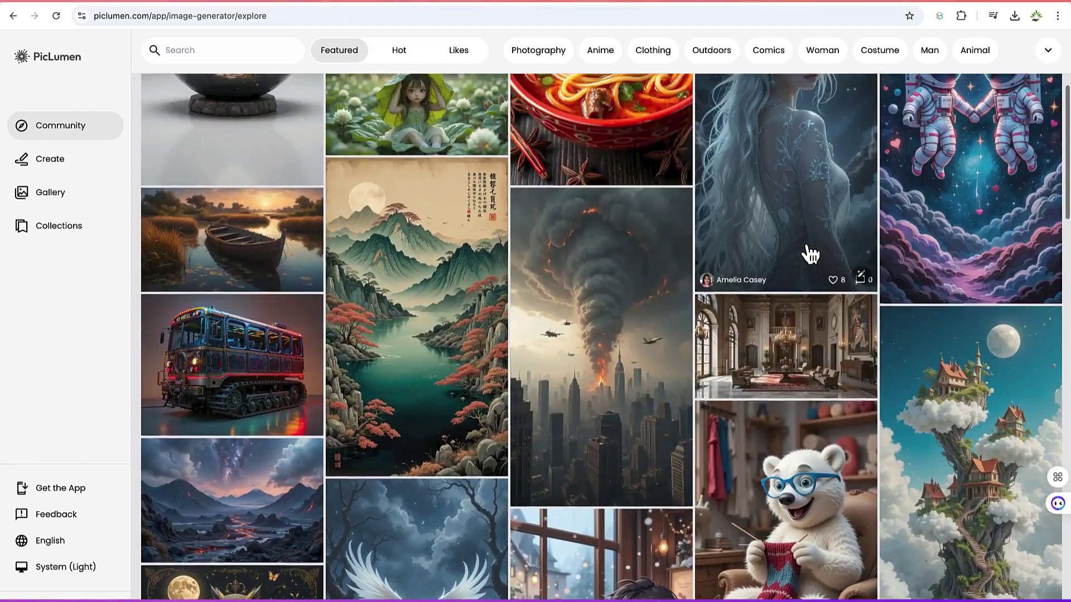
scroll(810, 253, up, 3)
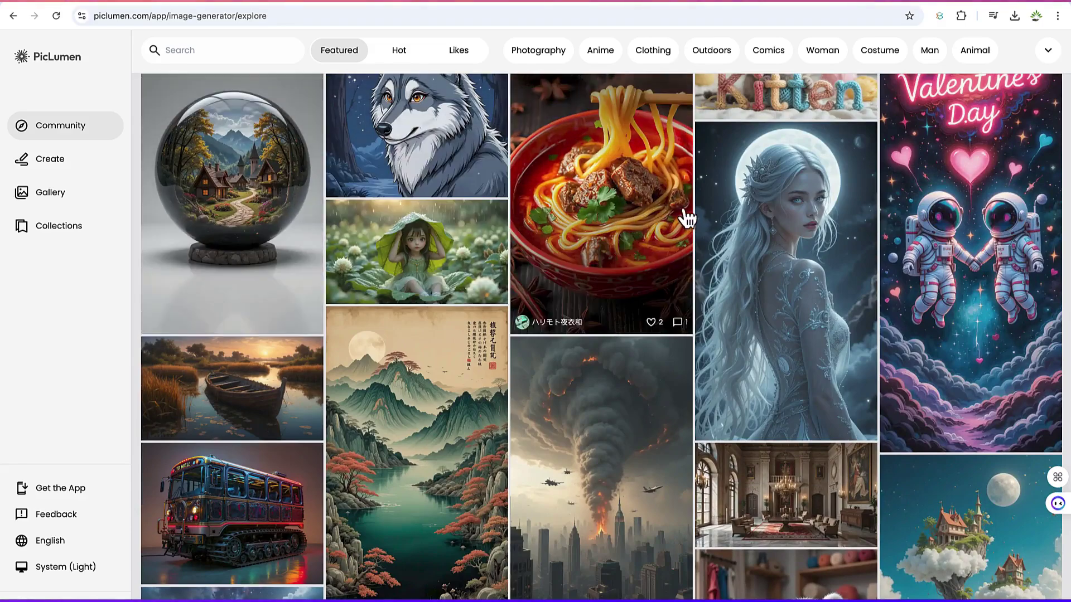
scroll(800, 286, up, 2)
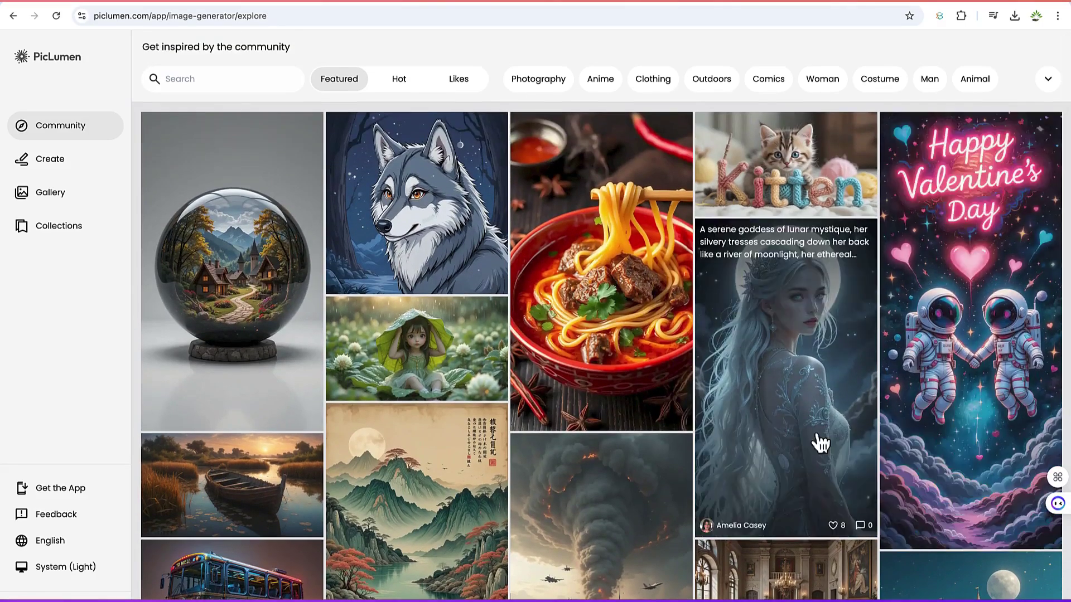
scroll(749, 441, down, 15)
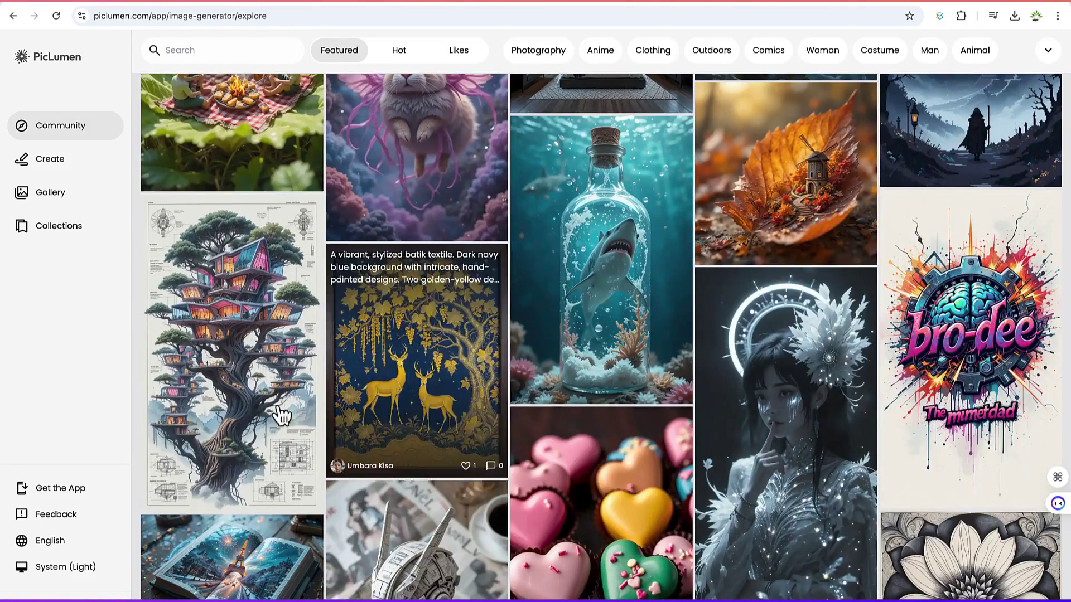
scroll(240, 396, up, 15)
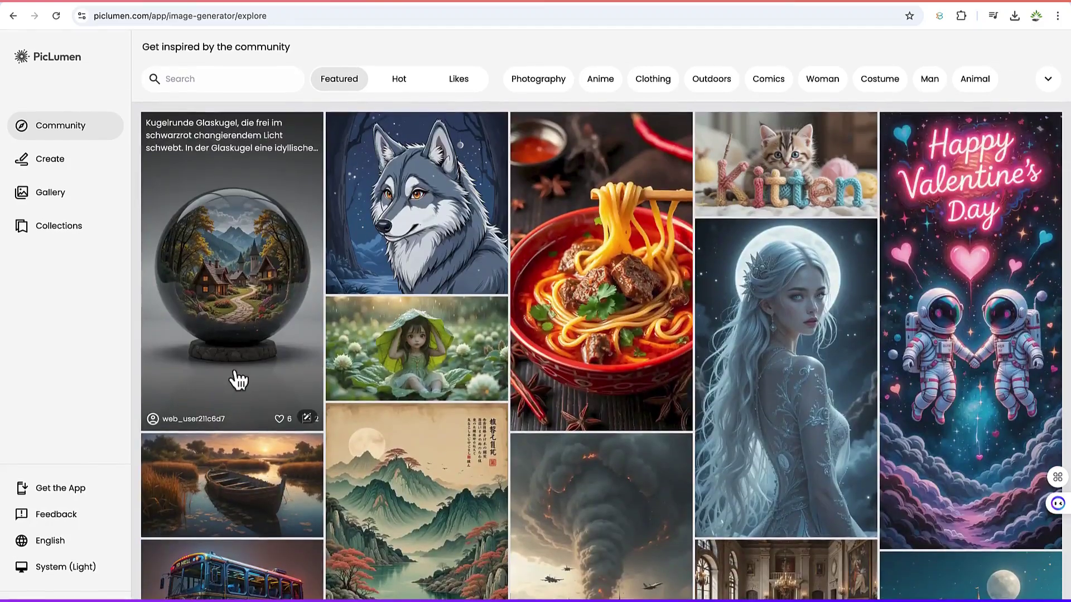
Step: Open the Create page, select the FLUX.1-schnell model, and focus the prompt field
click(51, 162)
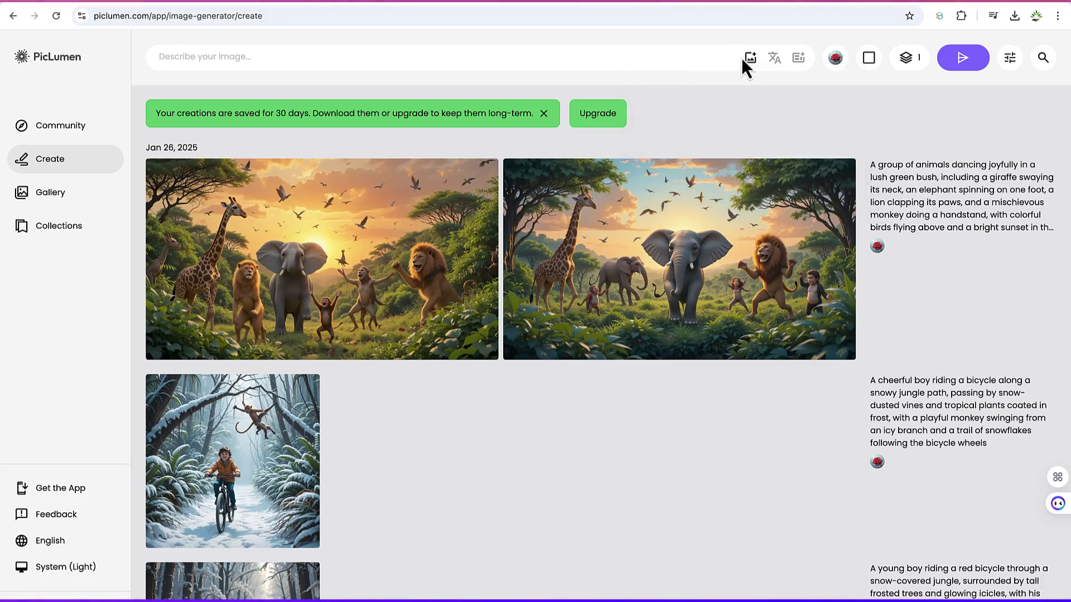
click(840, 62)
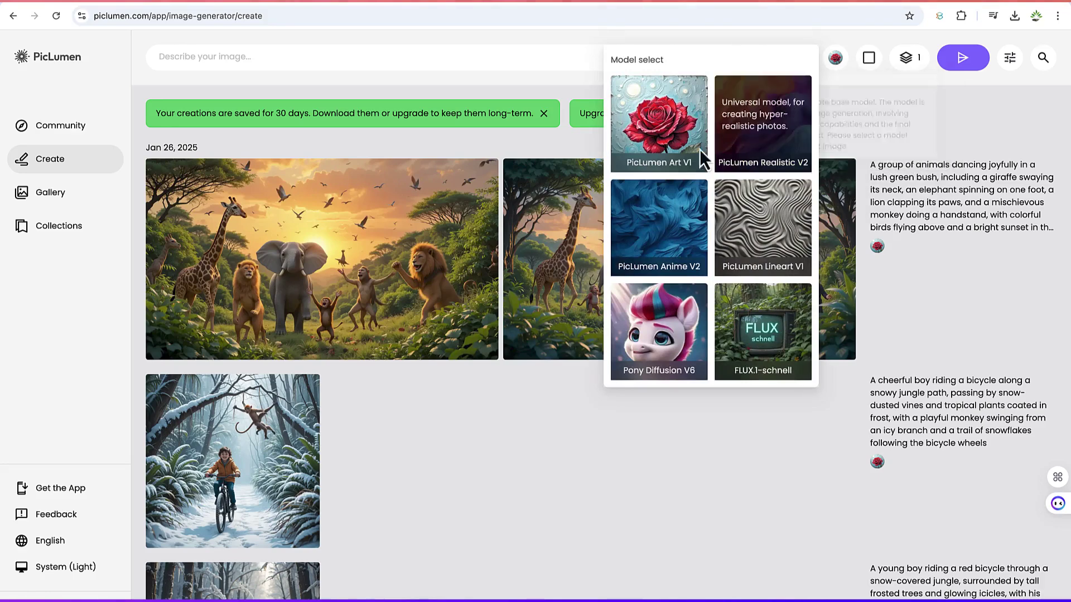
click(765, 338)
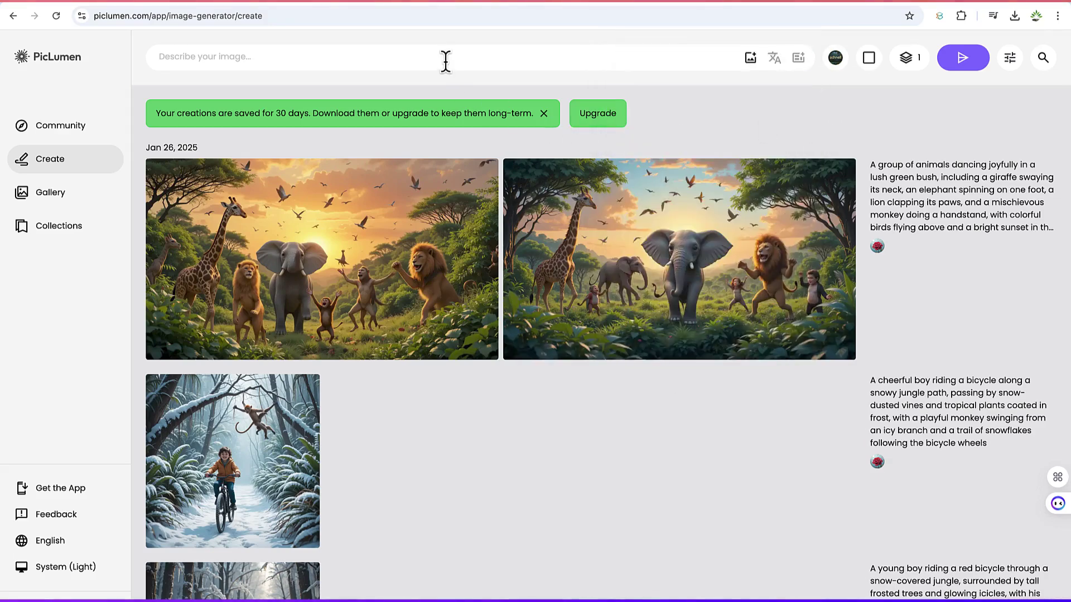
click(292, 58)
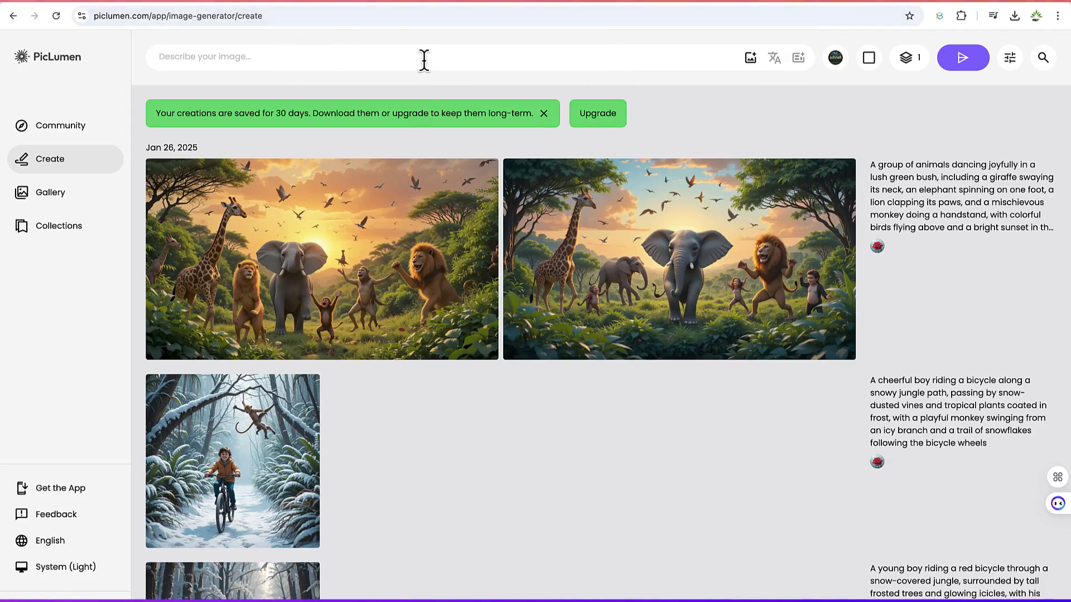
Step: Generate an image from the 'Futuristic city skyline at sunset' prompt
text(Futuristic city skyline at sunset)
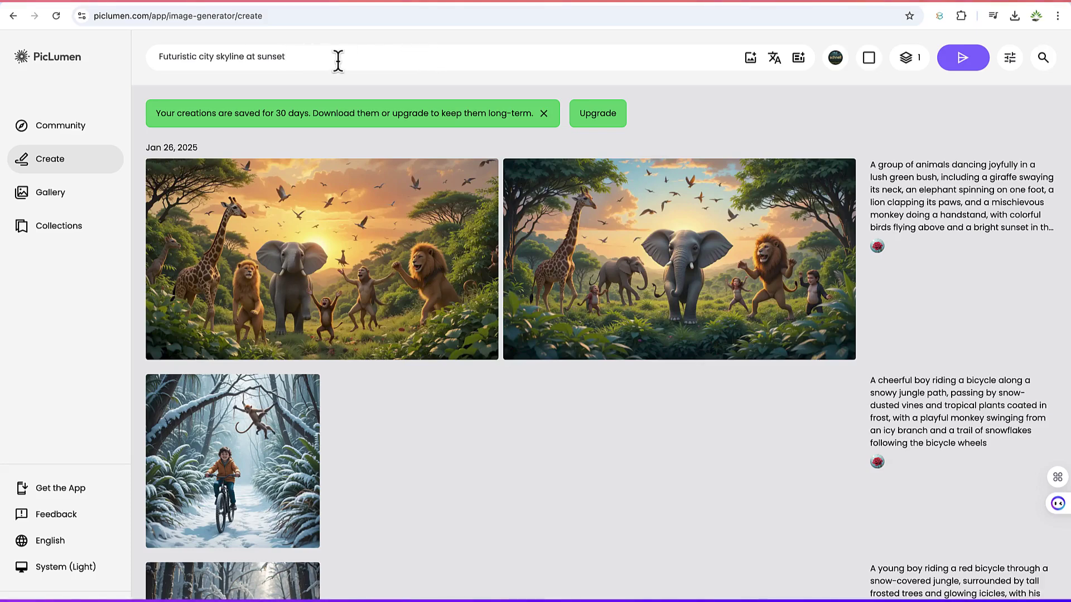
key(shift+Return)
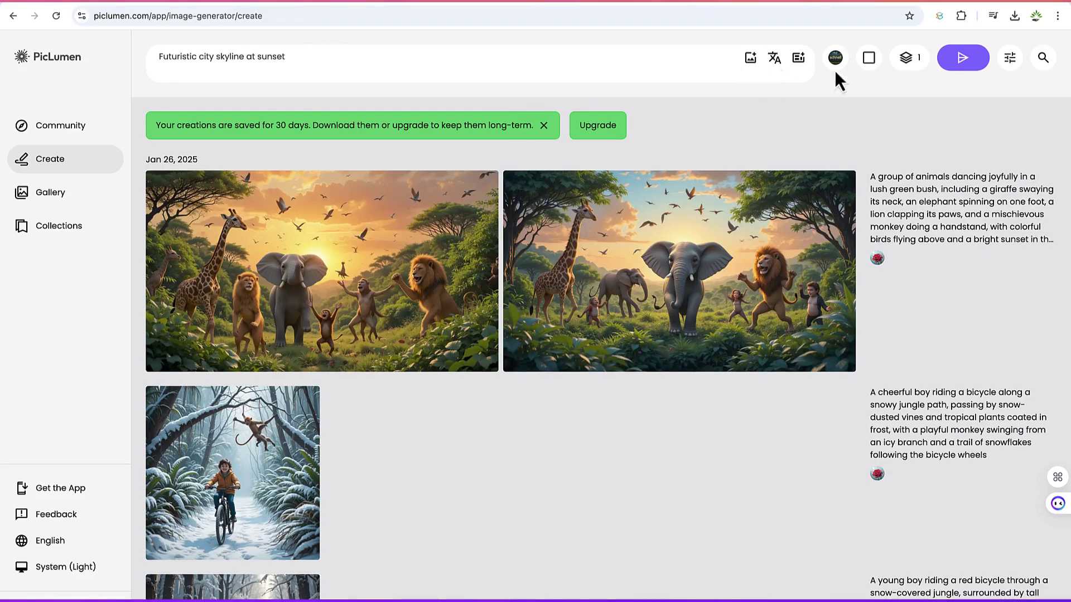
click(972, 60)
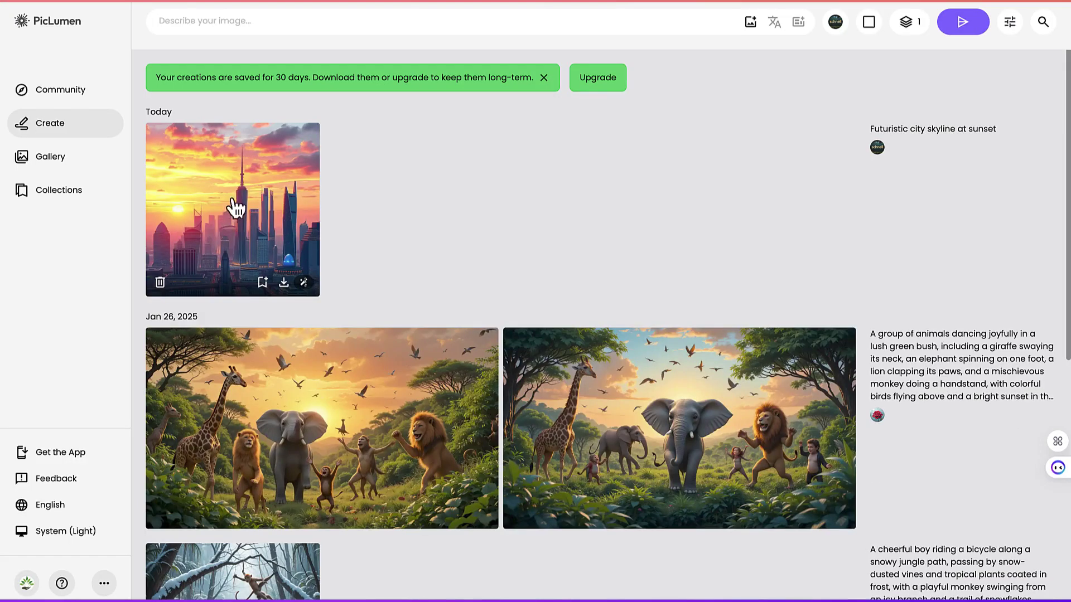
Step: Open the skyline image's 1024 x 1024 details and show its sharing options
click(273, 229)
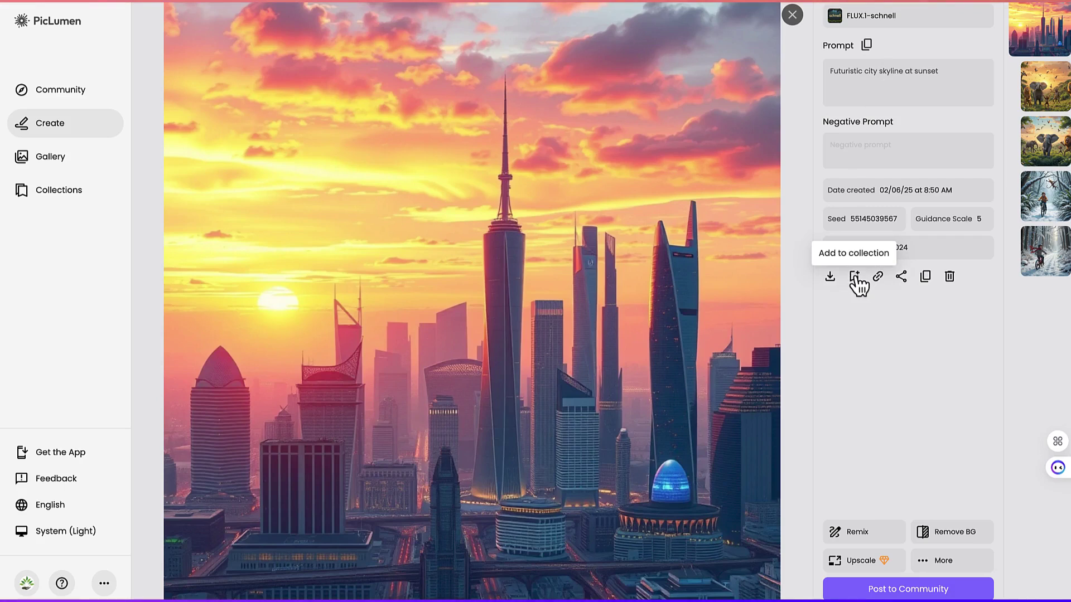
click(901, 278)
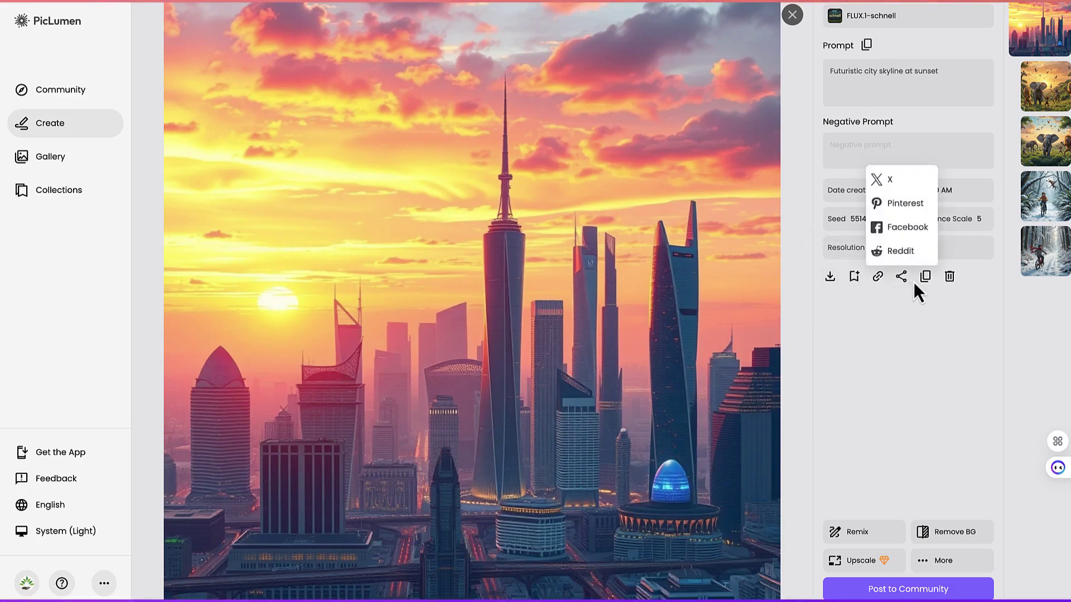
mouse_move(906, 280)
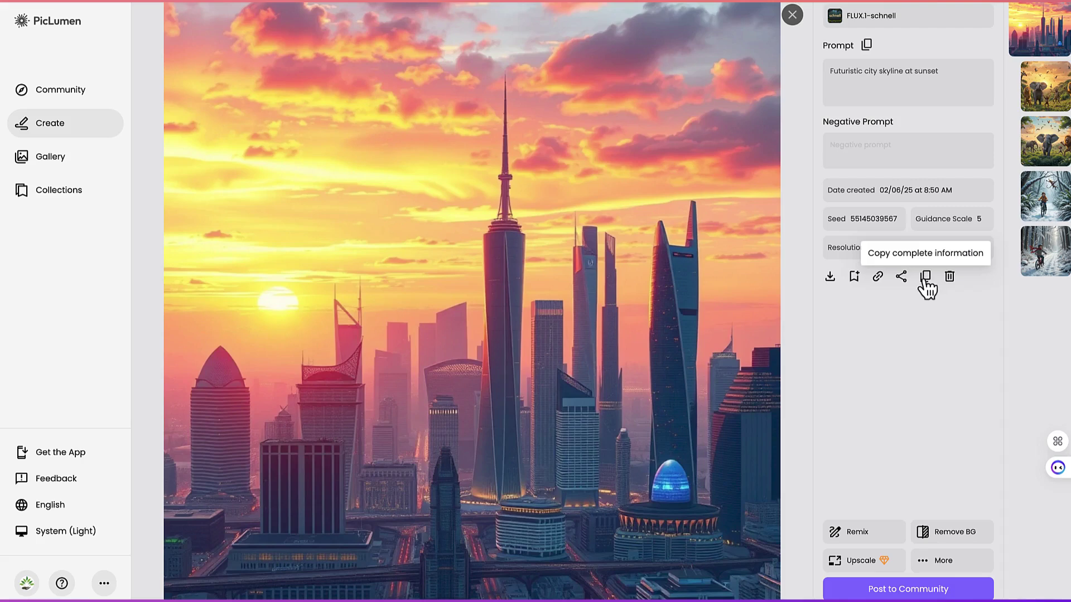
Step: Generate a 16:9 'Minimalist workspace with coffee cup' image and open it
click(792, 15)
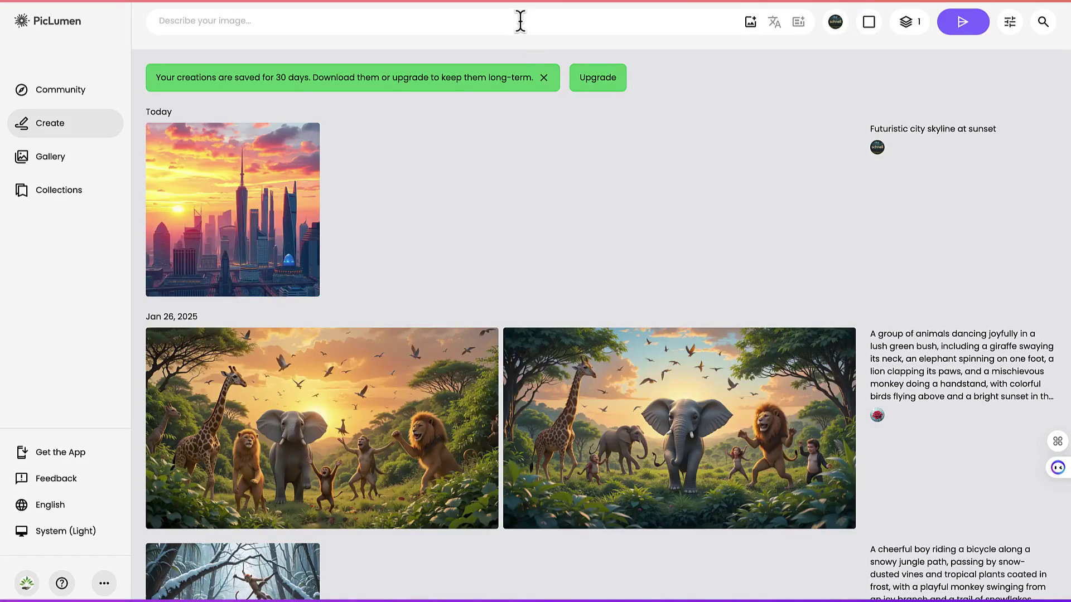
text(Minimalist workspace with coffee cup)
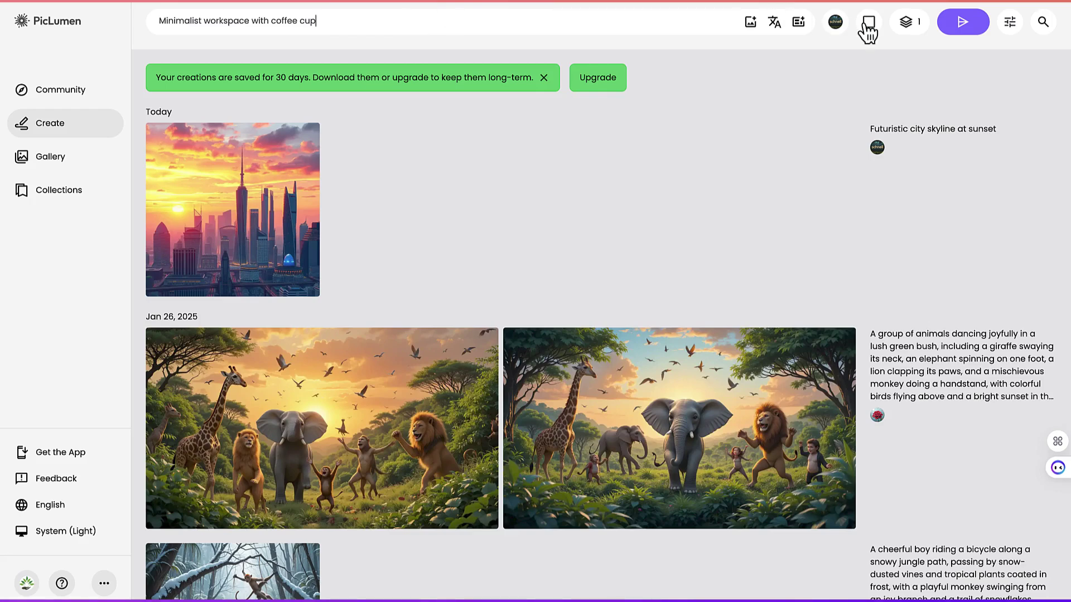
click(876, 31)
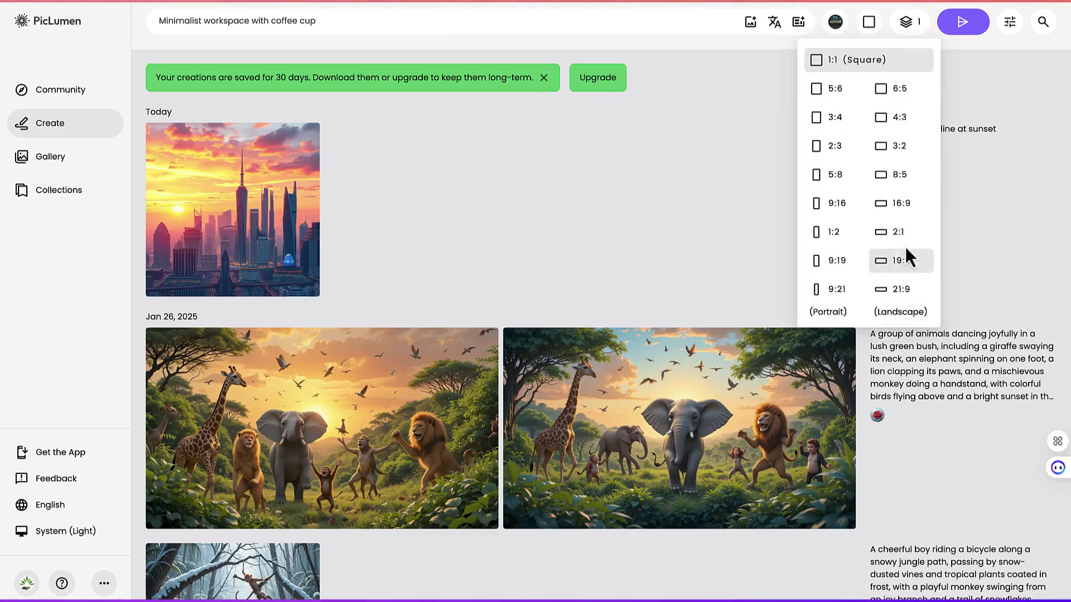
click(906, 204)
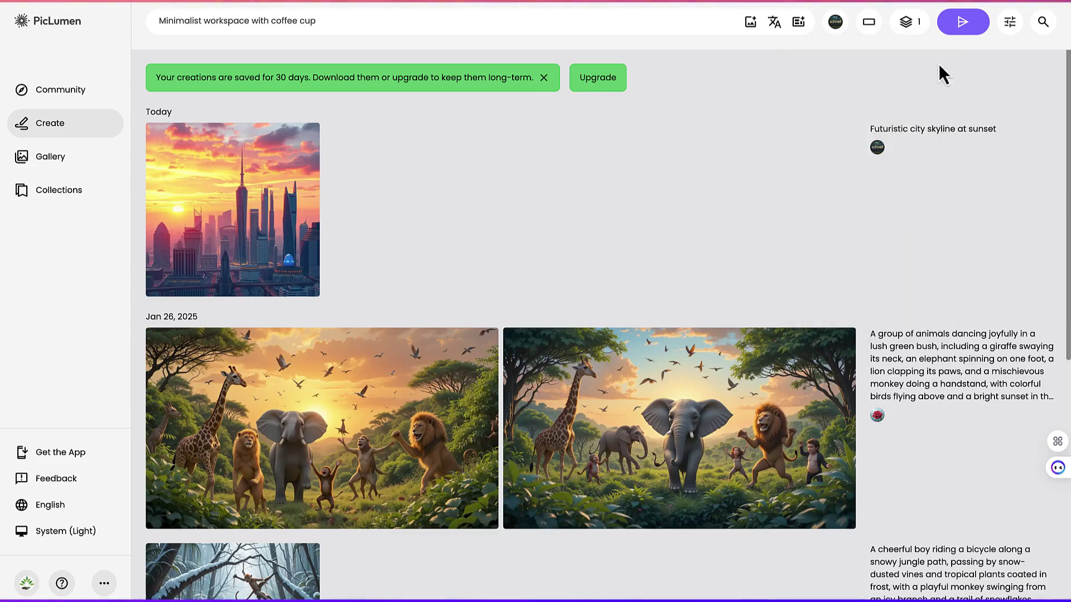
click(956, 35)
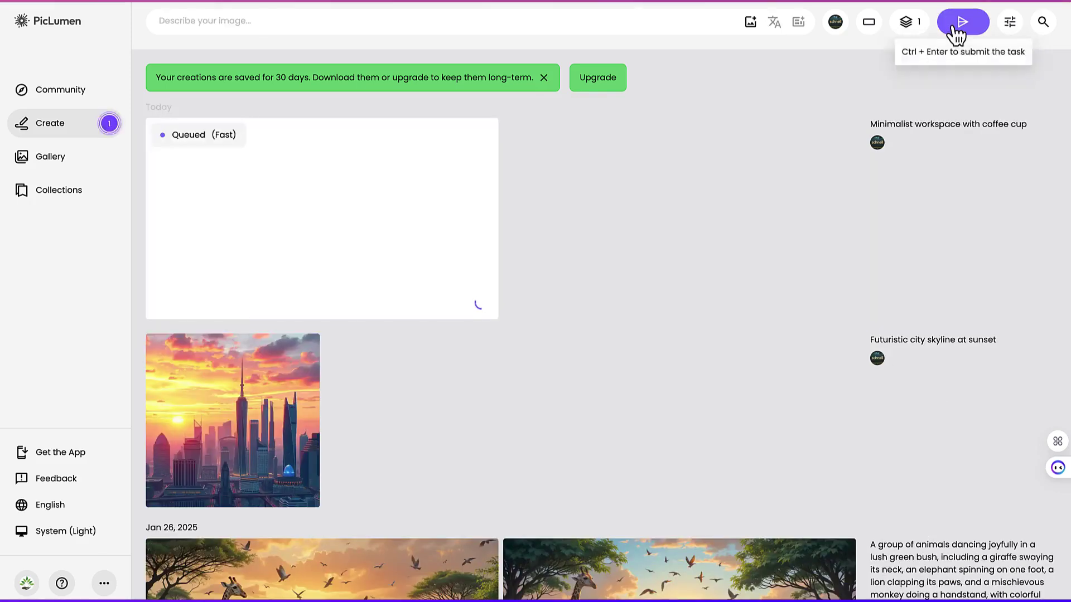
click(339, 251)
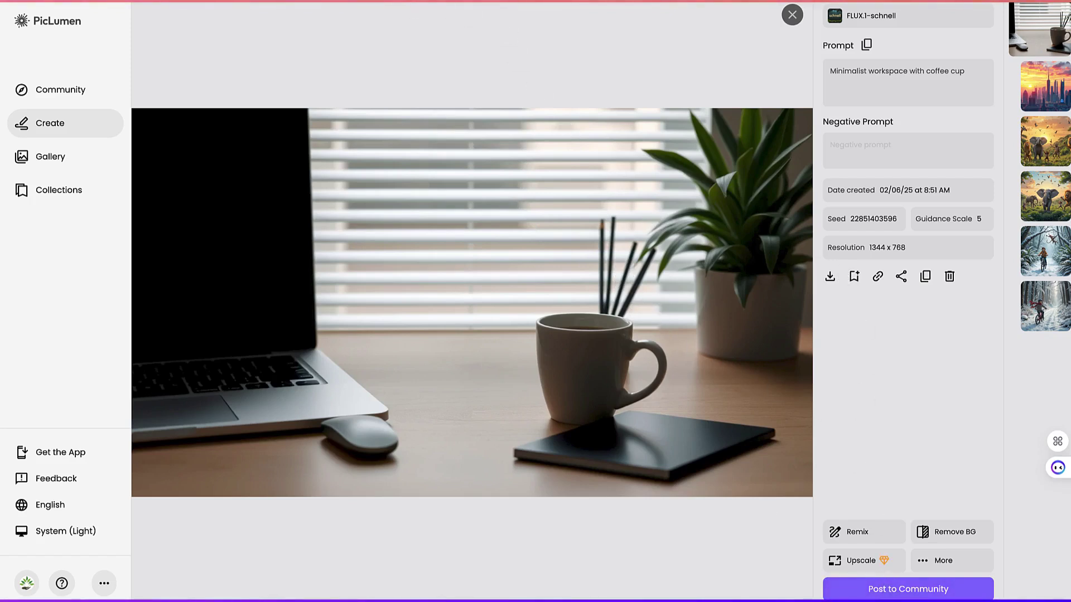
Step: Generate one 'Cute cat wearing a wizard hat' image, open it, and download it
click(791, 16)
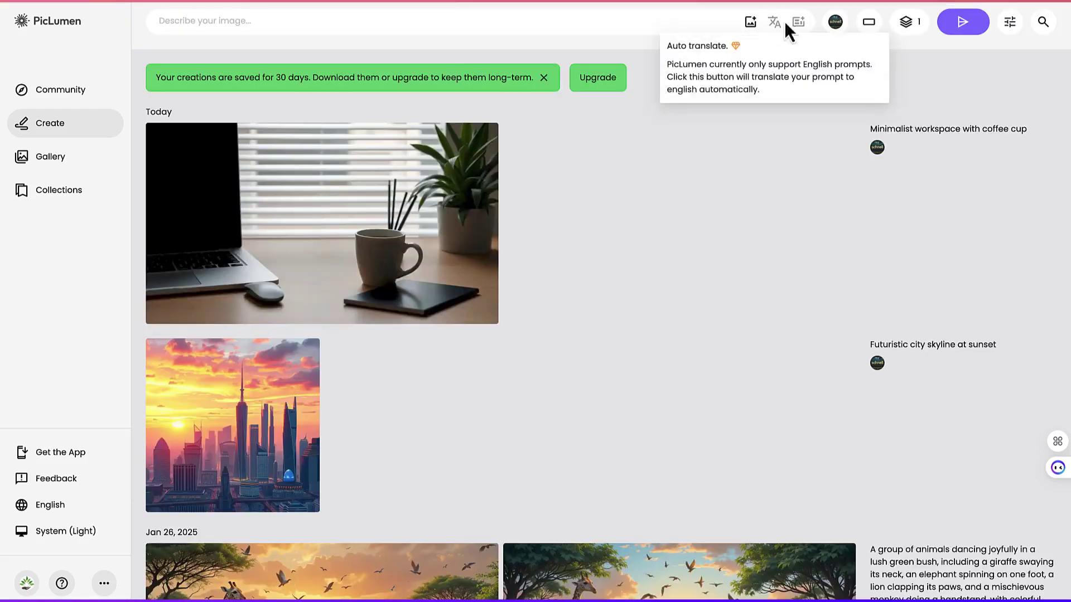
click(444, 26)
text(Cute cat wearing a wizard hat)
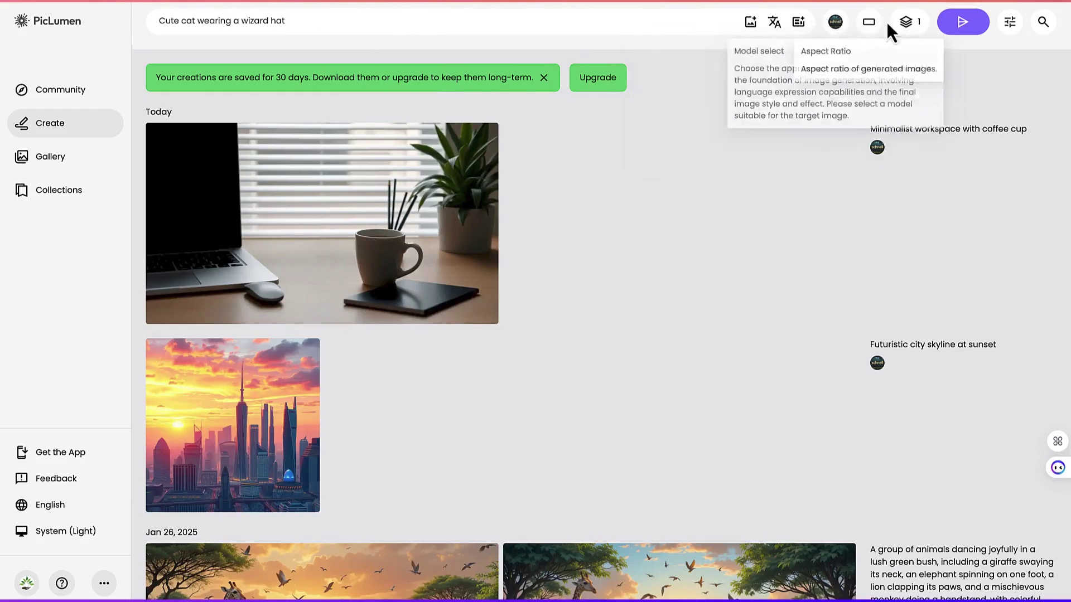
click(913, 26)
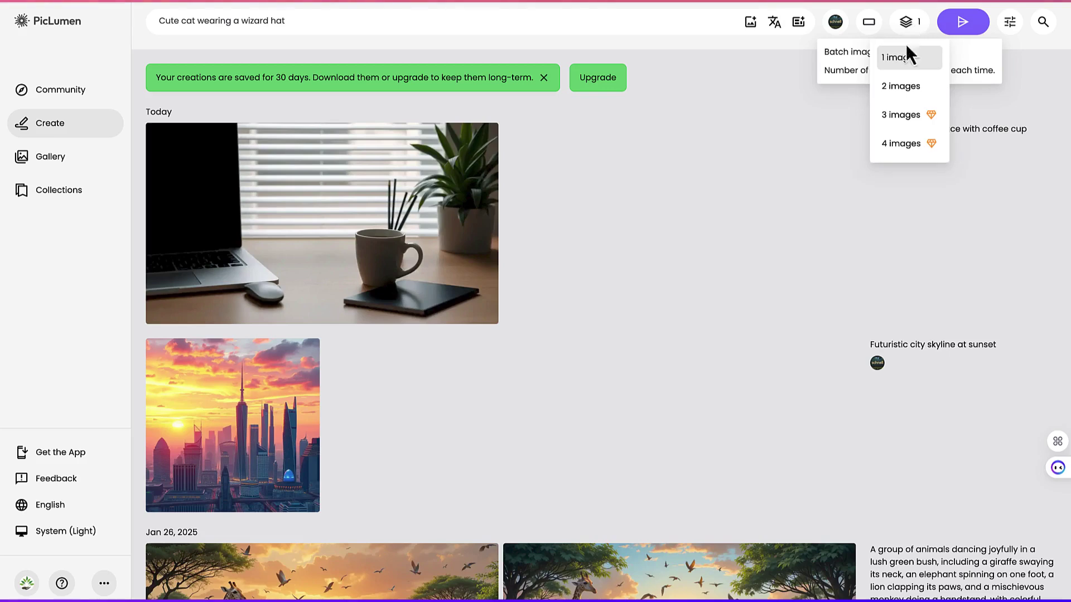
click(917, 37)
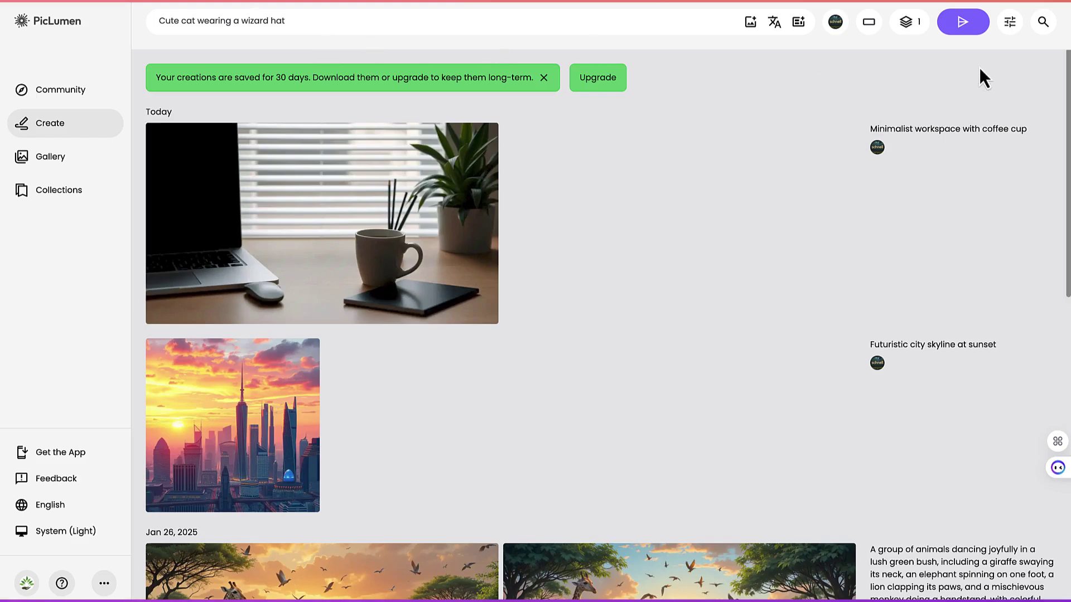
click(964, 27)
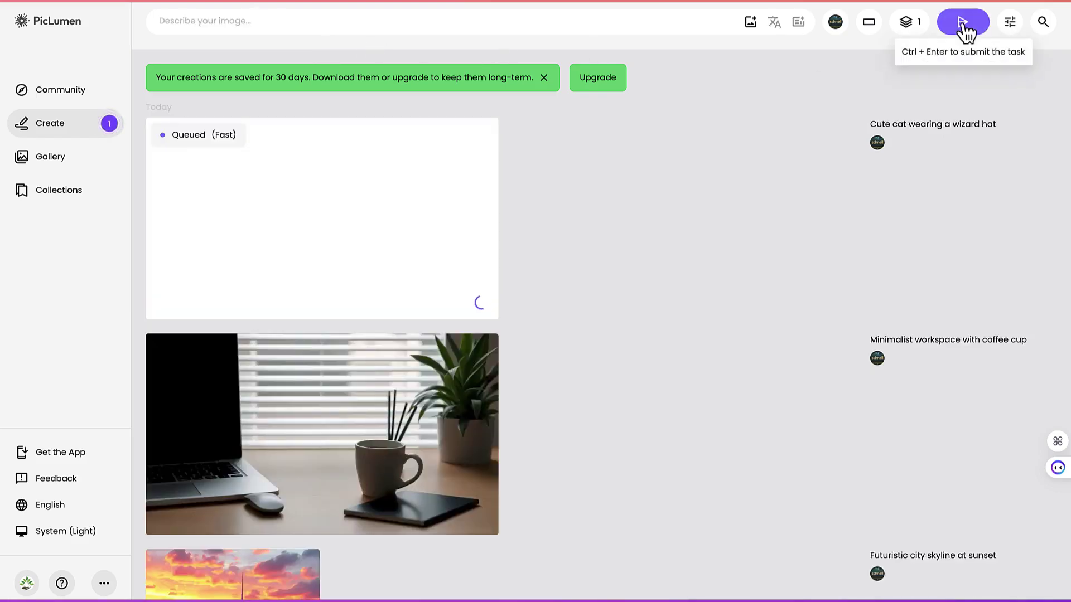
click(351, 217)
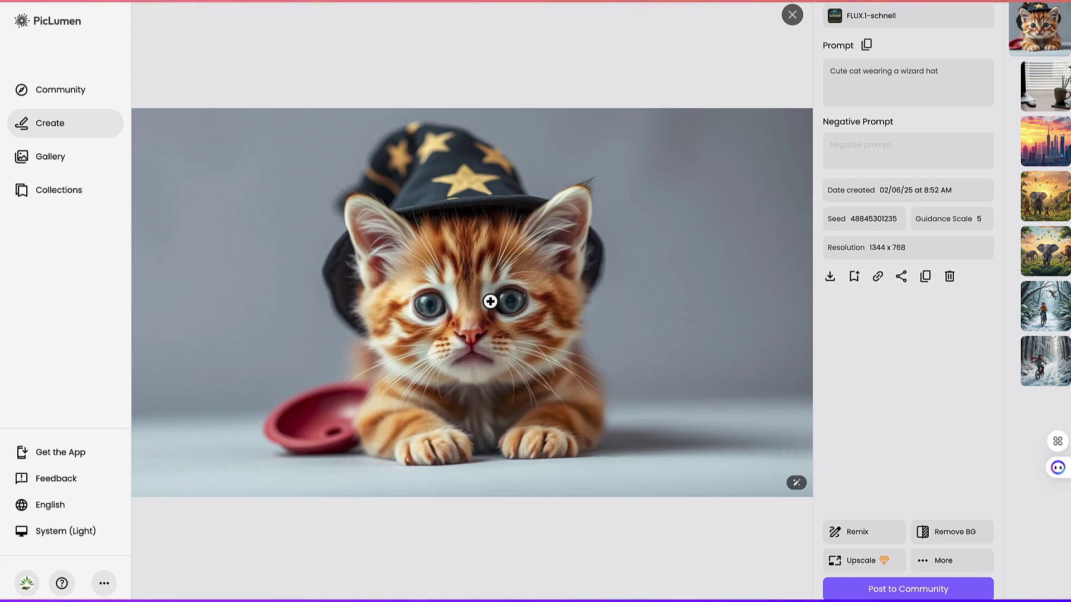
click(831, 278)
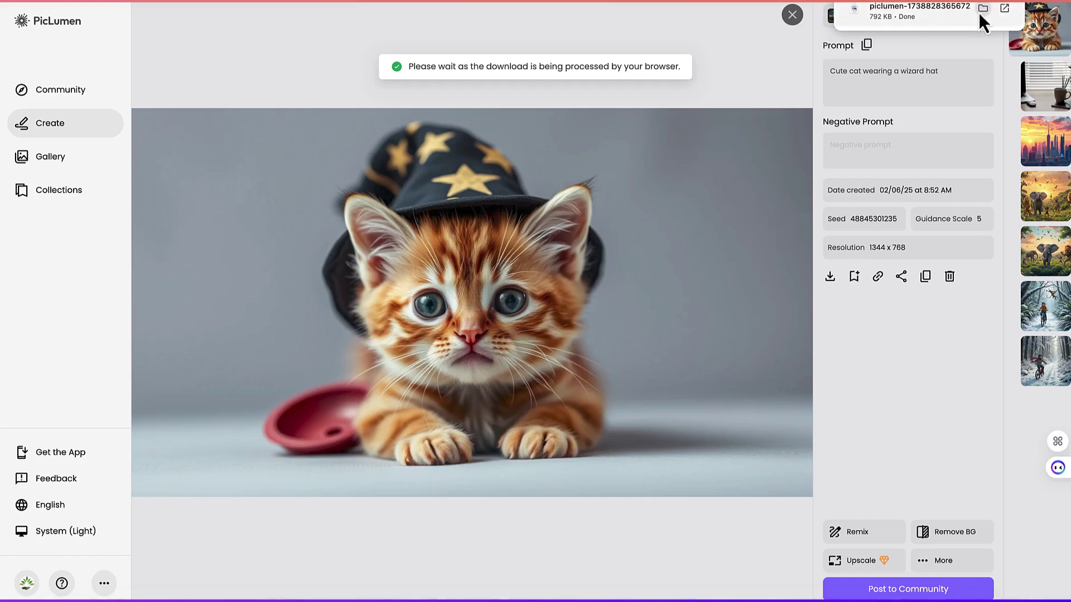
Step: Open the downloaded kitten PNG in Preview, zoom in, then return to Chrome
click(983, 9)
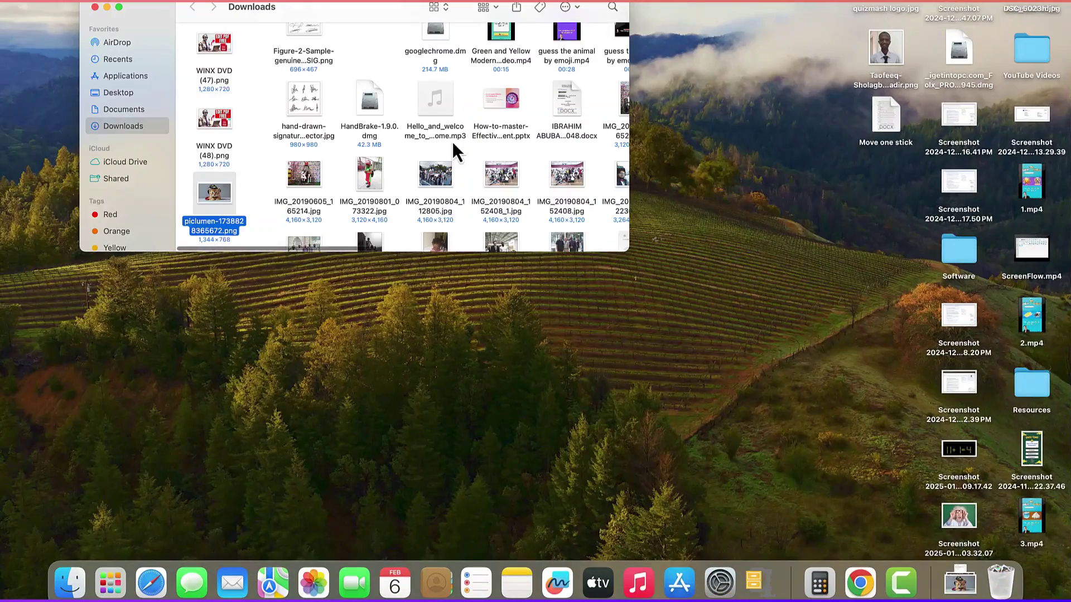
double_click(210, 194)
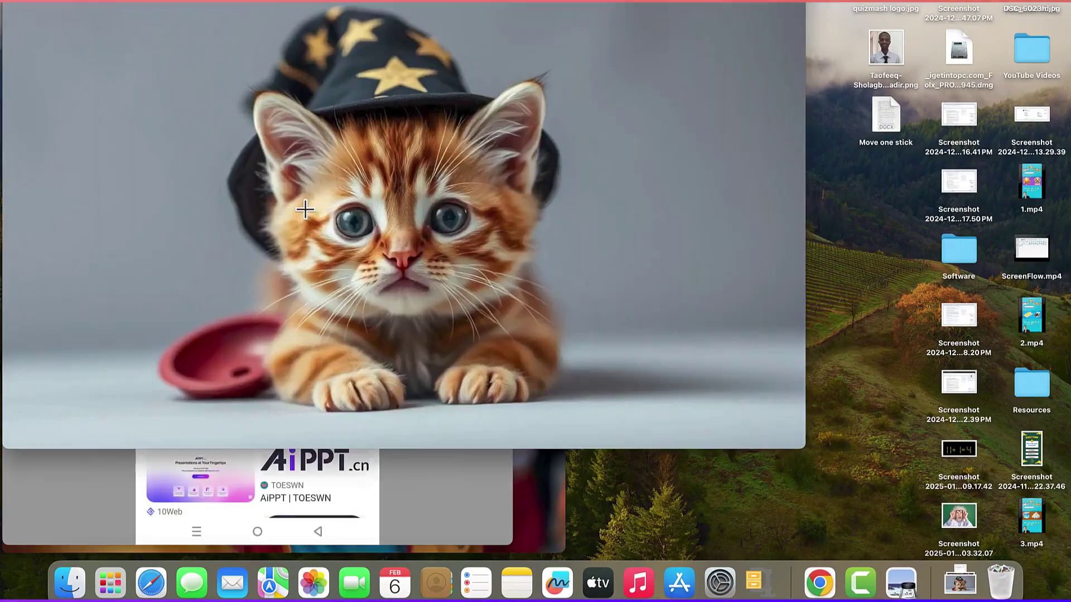
scroll(353, 165, up, 3)
scroll(353, 164, up, 3)
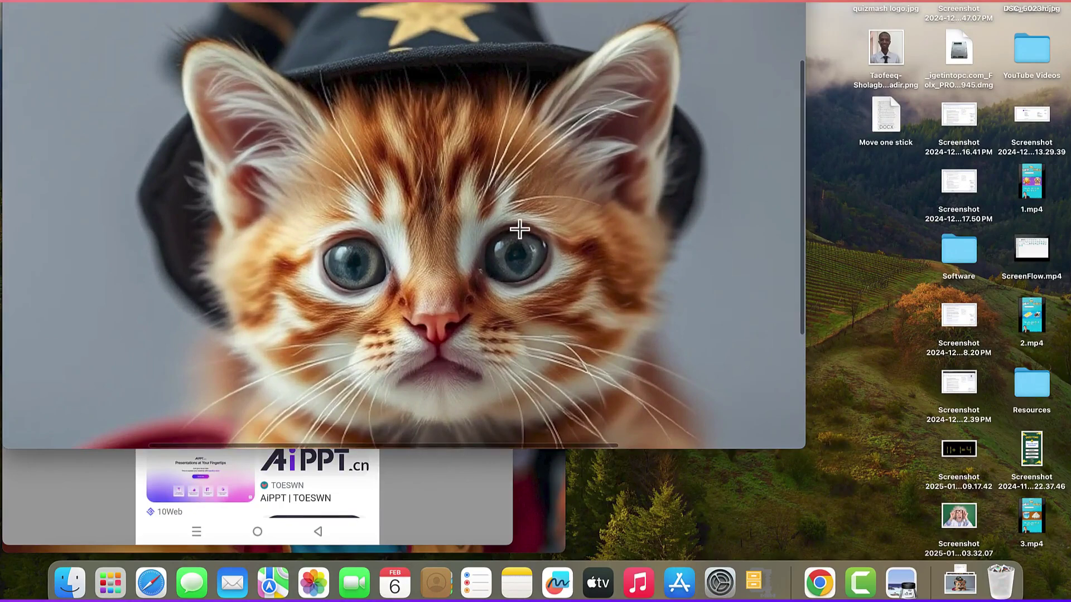
click(828, 594)
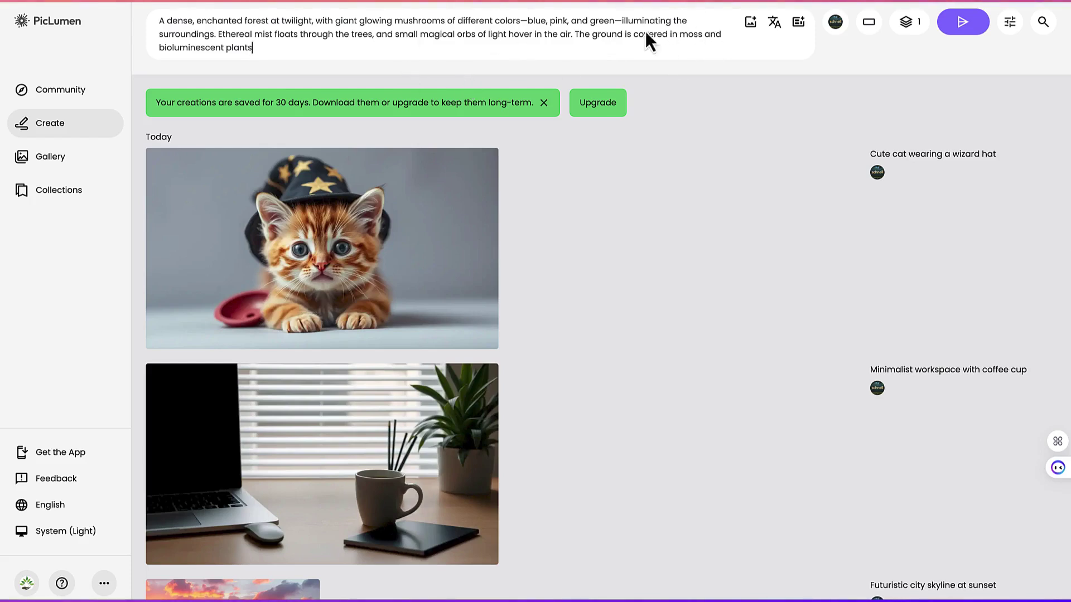
Step: Submit the enchanted forest prompt and open the resulting 1344 x 768 image
click(973, 29)
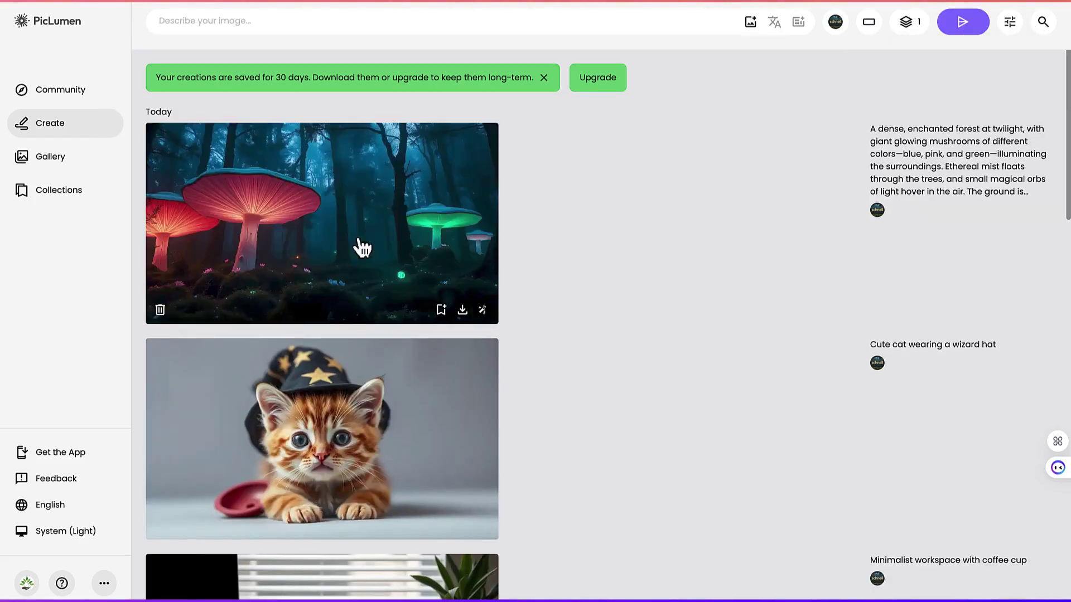
click(358, 246)
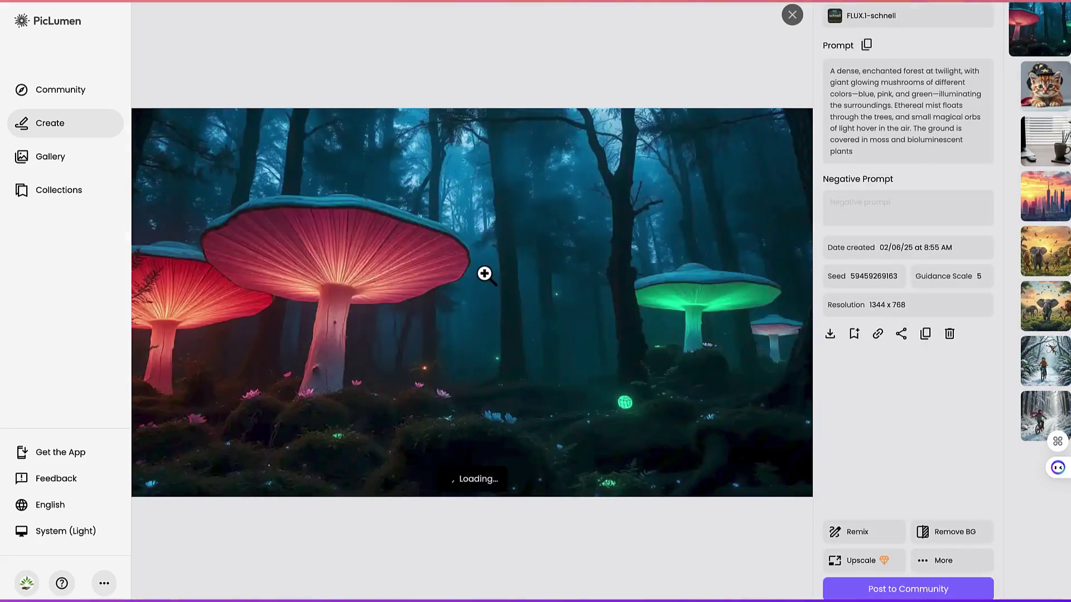